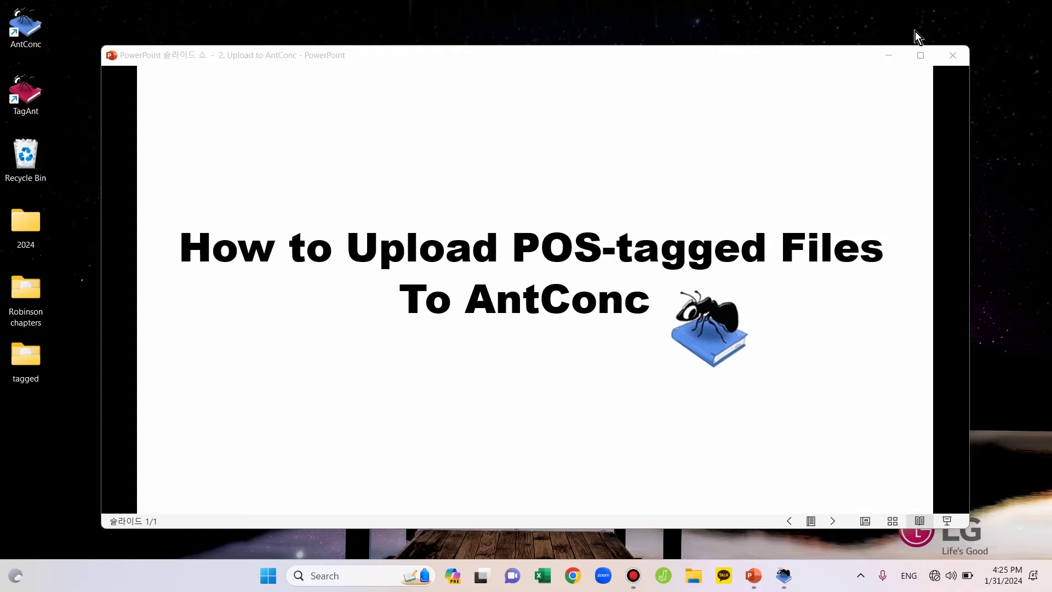
Minimize the slideshow and open AntConc's Corpus Manager on the Raw File(s) corpus builder.
{"action": "left_click", "coordinate": [895, 57]}
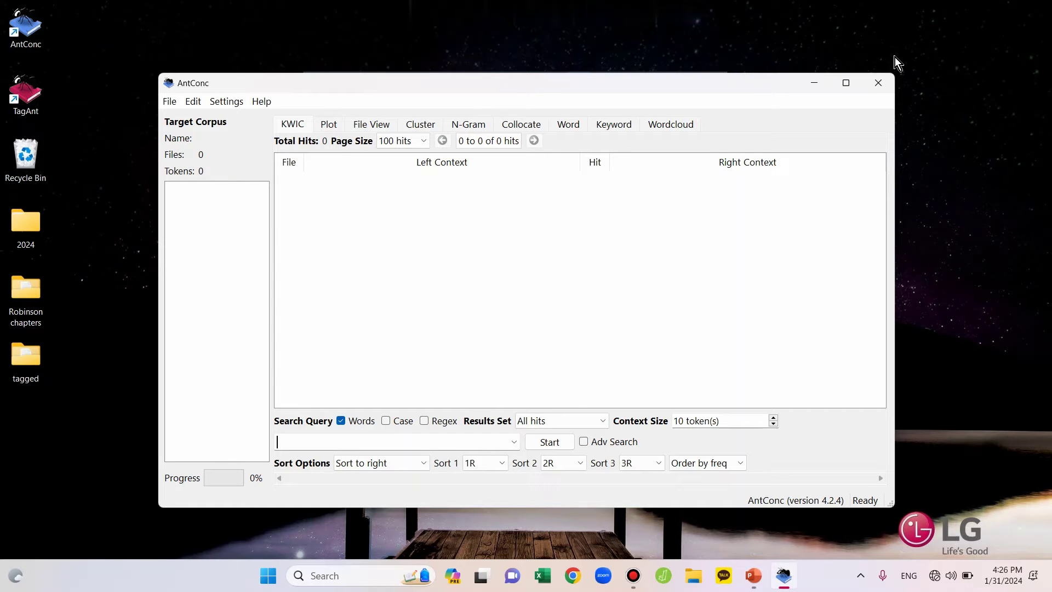
{"action": "left_click", "coordinate": [173, 102]}
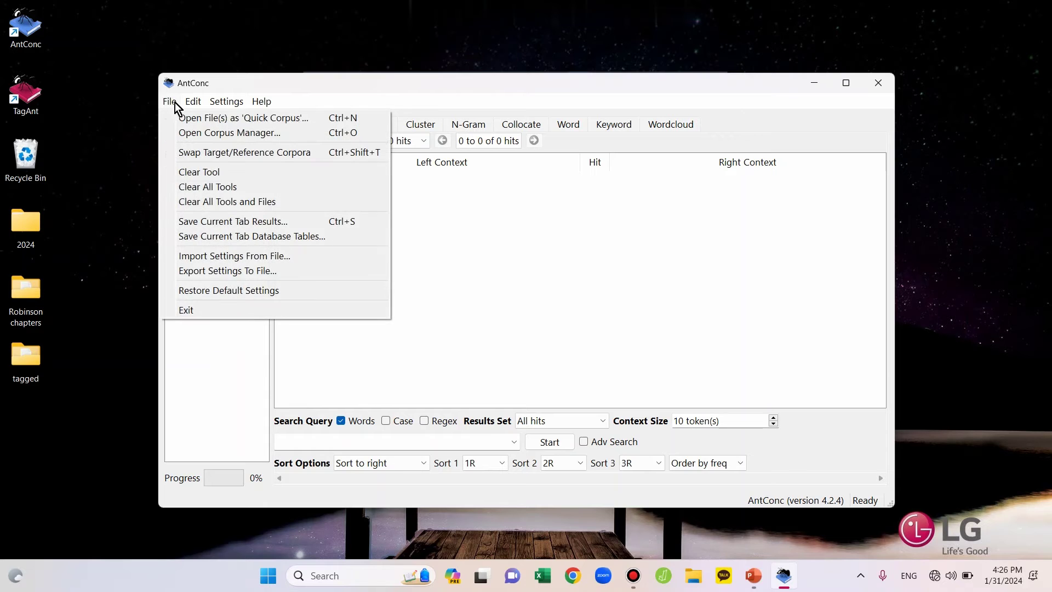
{"action": "left_click", "coordinate": [169, 133]}
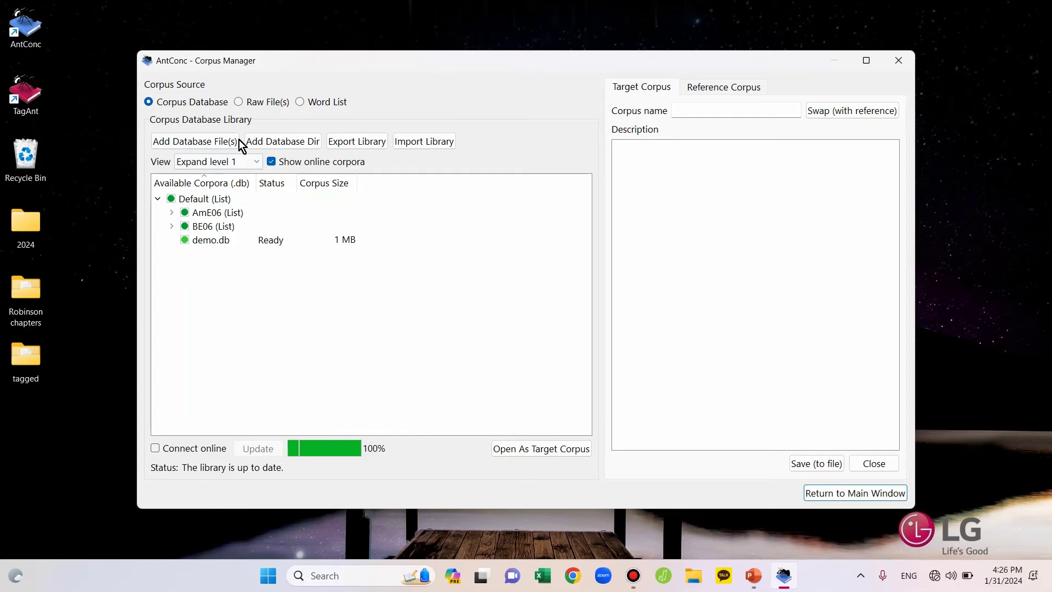
{"action": "left_click", "coordinate": [238, 104]}
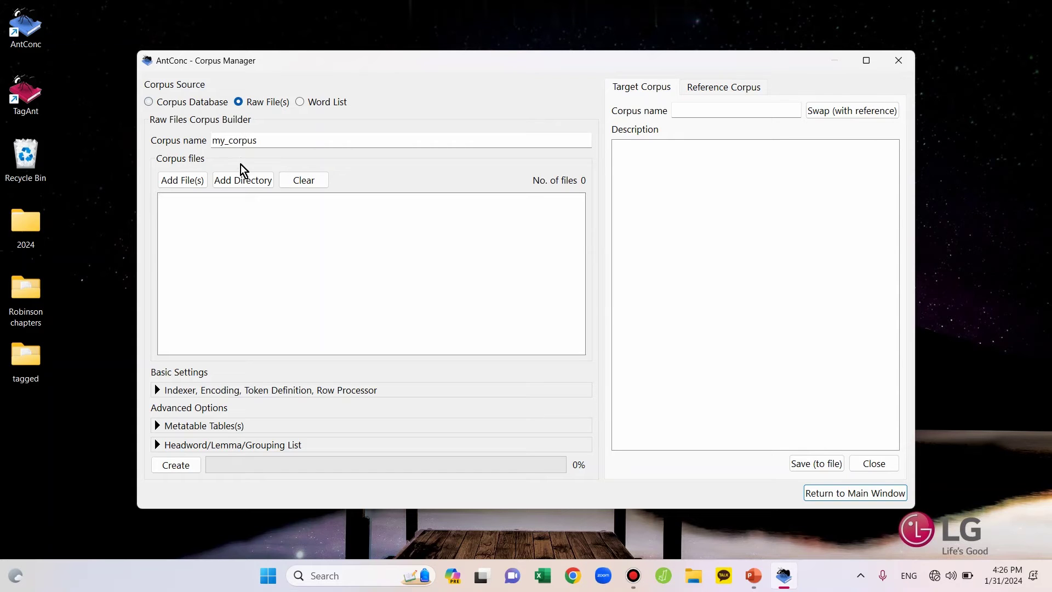
Add the 20 files from the 'tagged' folder to the raw-file corpus.
{"action": "left_click", "coordinate": [241, 181]}
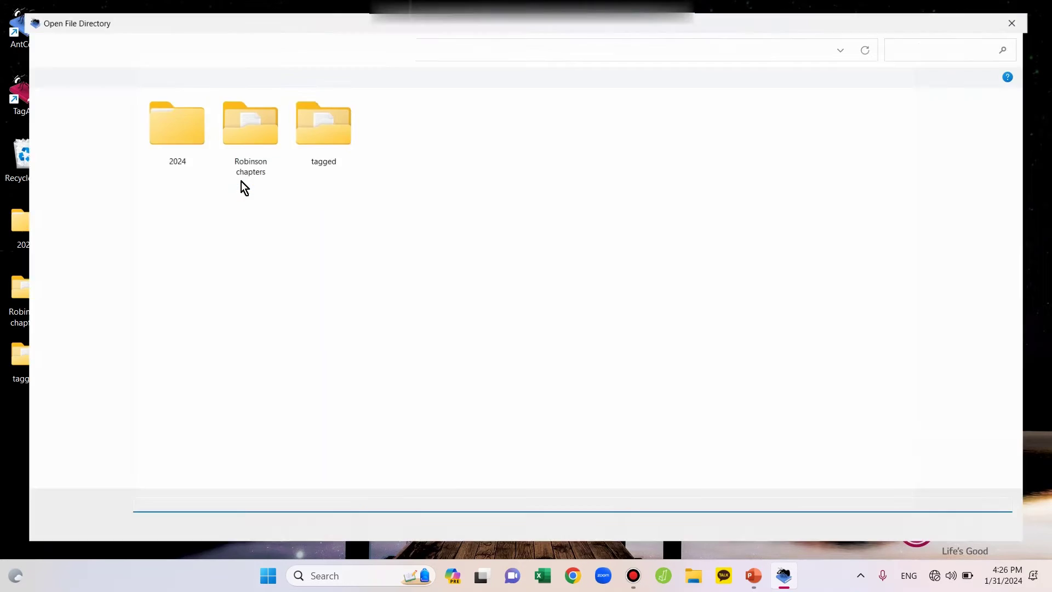
{"action": "left_click", "coordinate": [335, 132]}
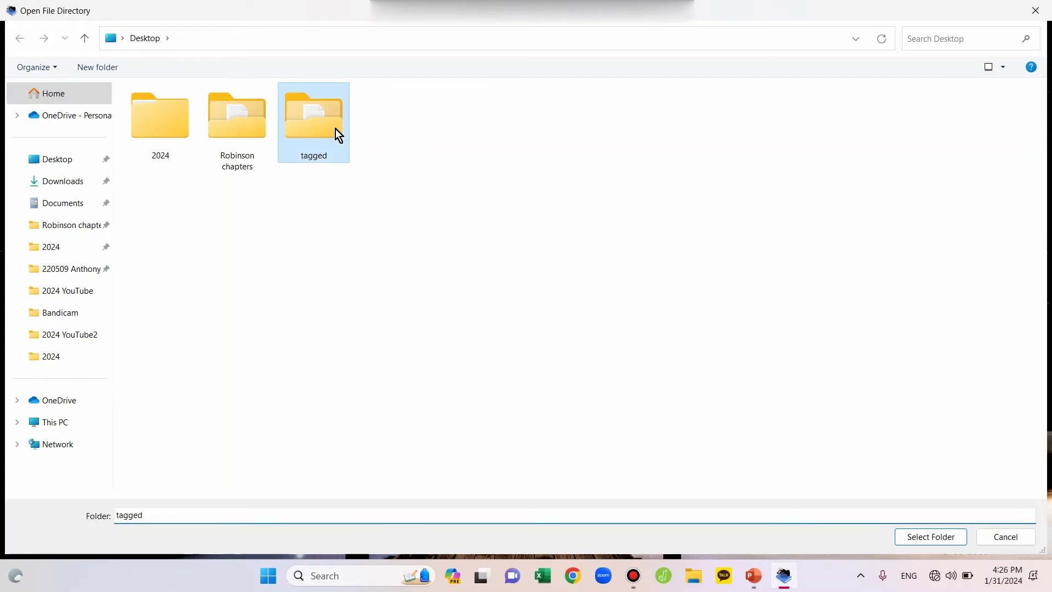
{"action": "left_click", "coordinate": [901, 534]}
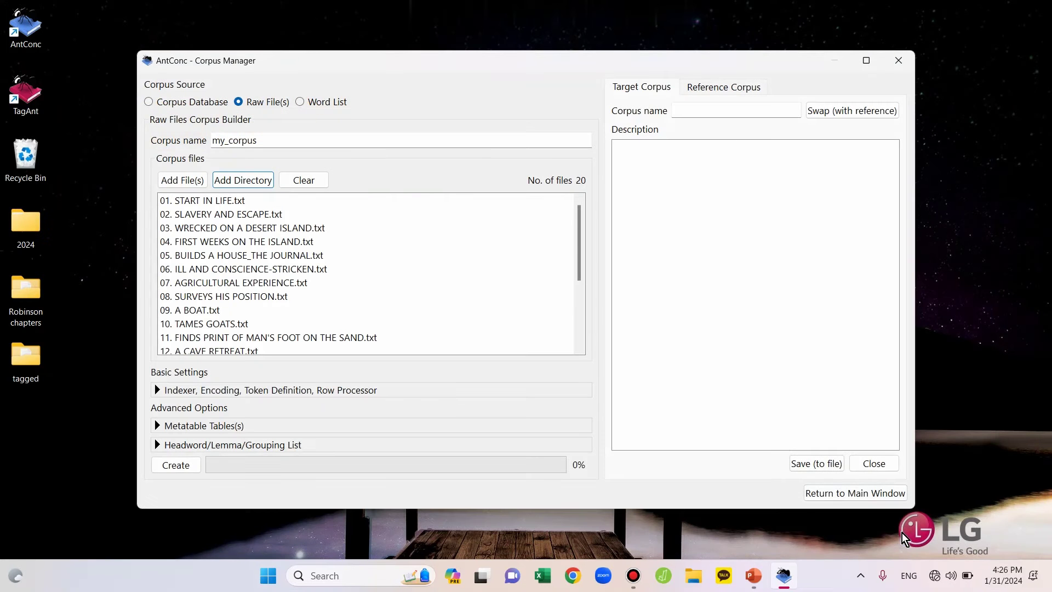
{"action": "left_click_drag", "start_coordinate": [580, 266], "coordinate": [583, 340]}
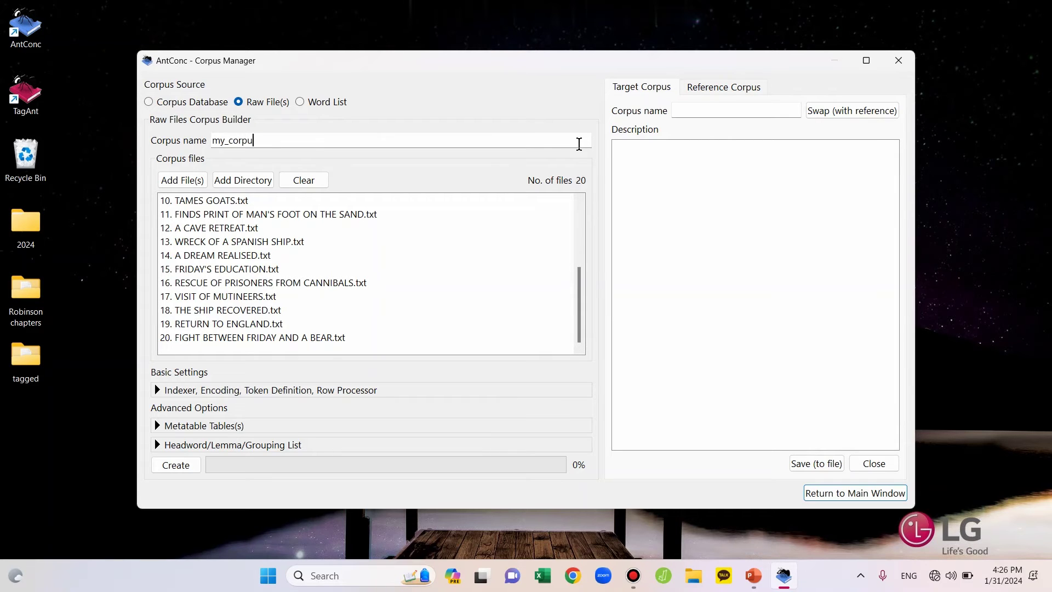
Rename the corpus from my_corpus to Robinson_pos.
{"action": "key", "text": "BackSpace"}
{"action": "key", "text": "BackSpace"}
{"action": "key", "text": "BackSpace"}
{"action": "key", "text": "BackSpace"}
{"action": "key", "text": "BackSpace"}
{"action": "key", "text": "BackSpace"}
{"action": "key", "text": "BackSpace"}
{"action": "key", "text": "BackSpace"}
{"action": "key", "text": "BackSpace"}
{"action": "type", "text": "Robinson_pos"}
{"action": "left_click", "coordinate": [579, 144]}
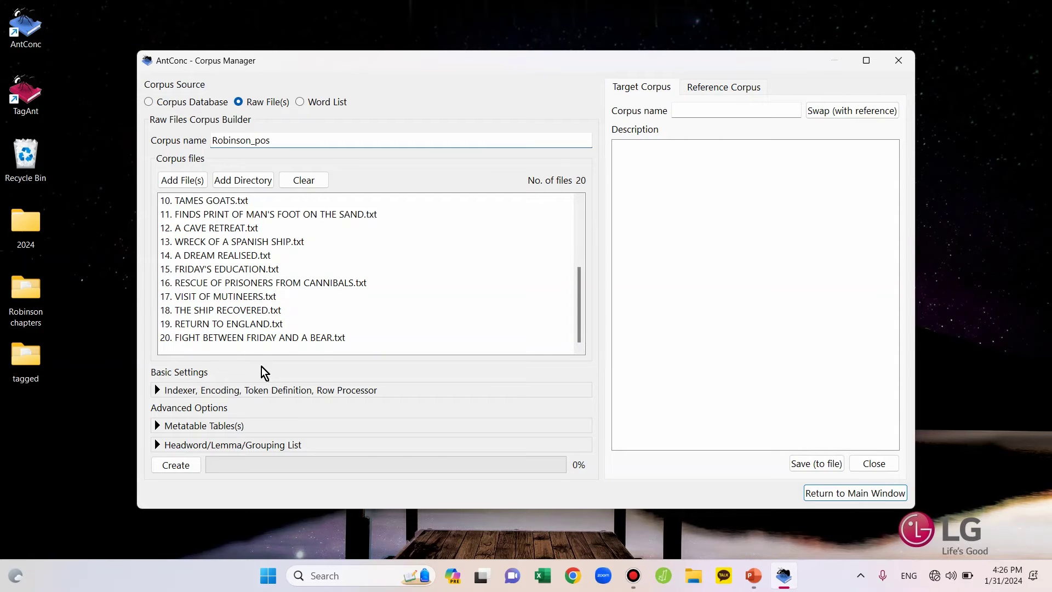
Build Robinson_pos with the simple_word_pos_headword_indexer: 20 files, 139243 tokens, 7684 types.
{"action": "left_click", "coordinate": [156, 390]}
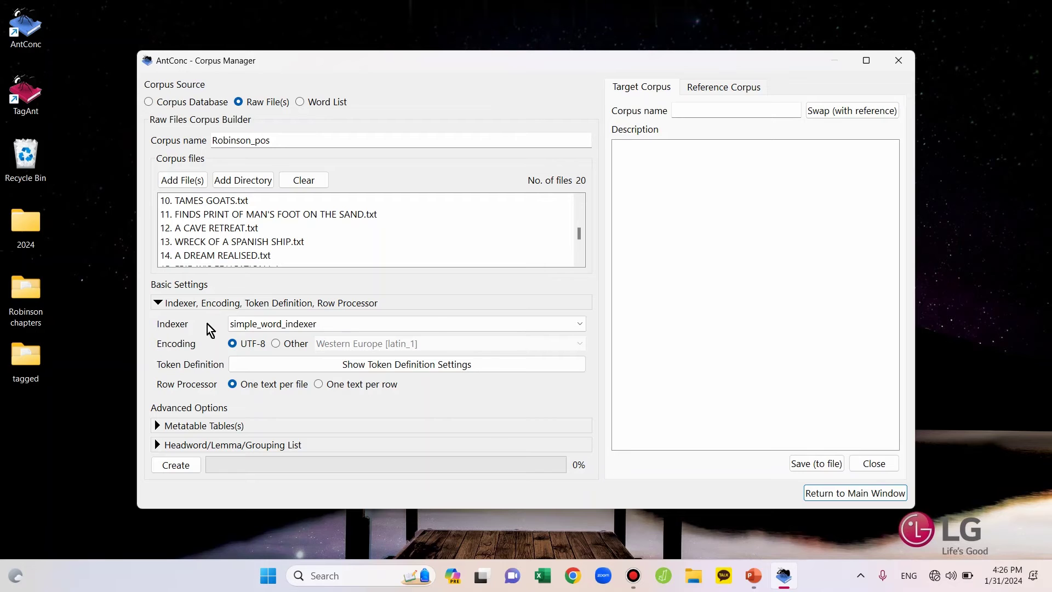
{"action": "left_click", "coordinate": [238, 327]}
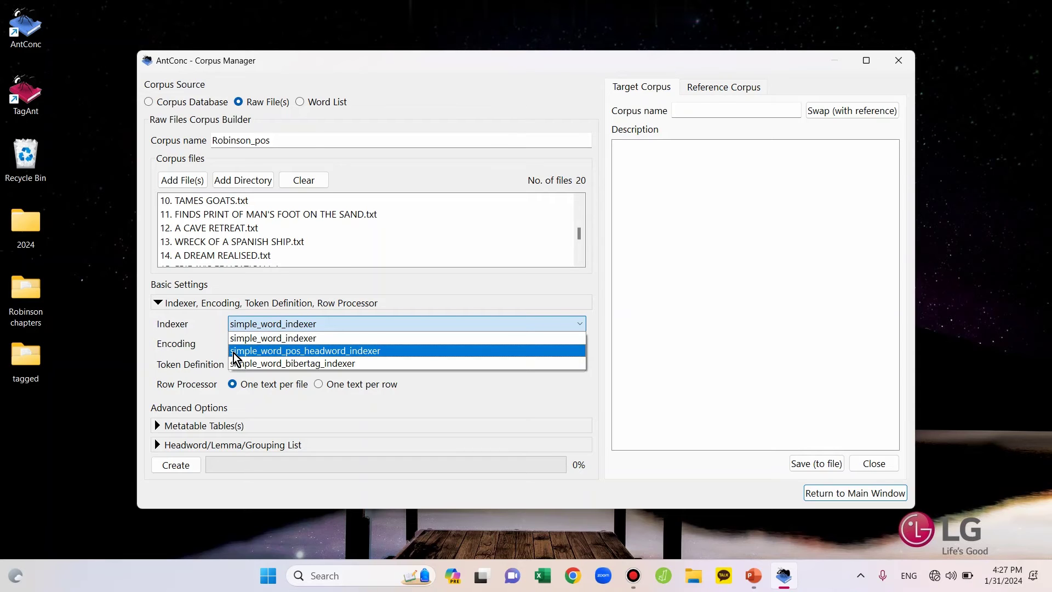
{"action": "left_click", "coordinate": [234, 353]}
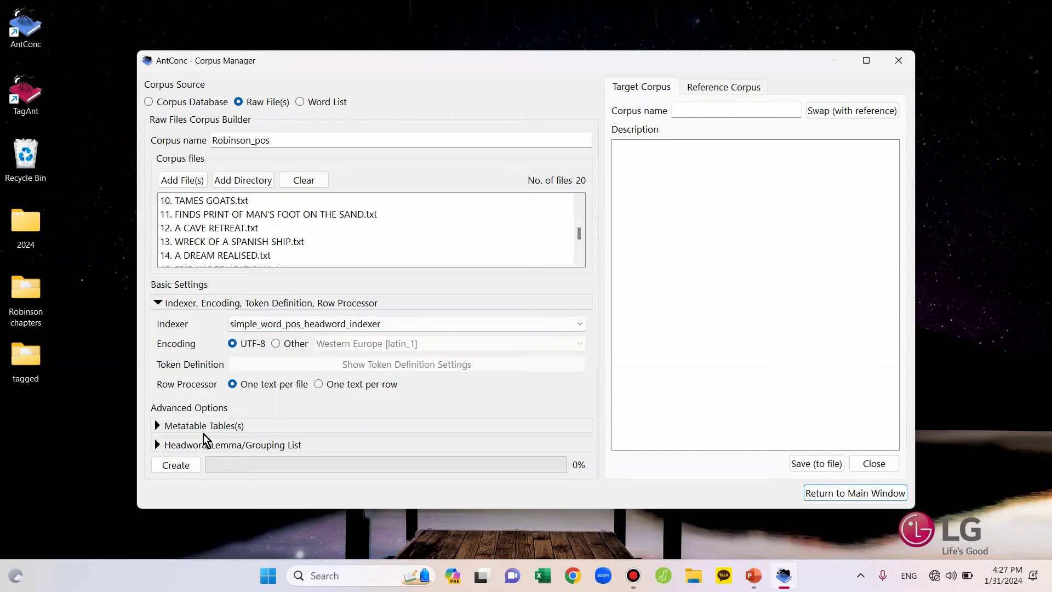
{"action": "left_click", "coordinate": [176, 465]}
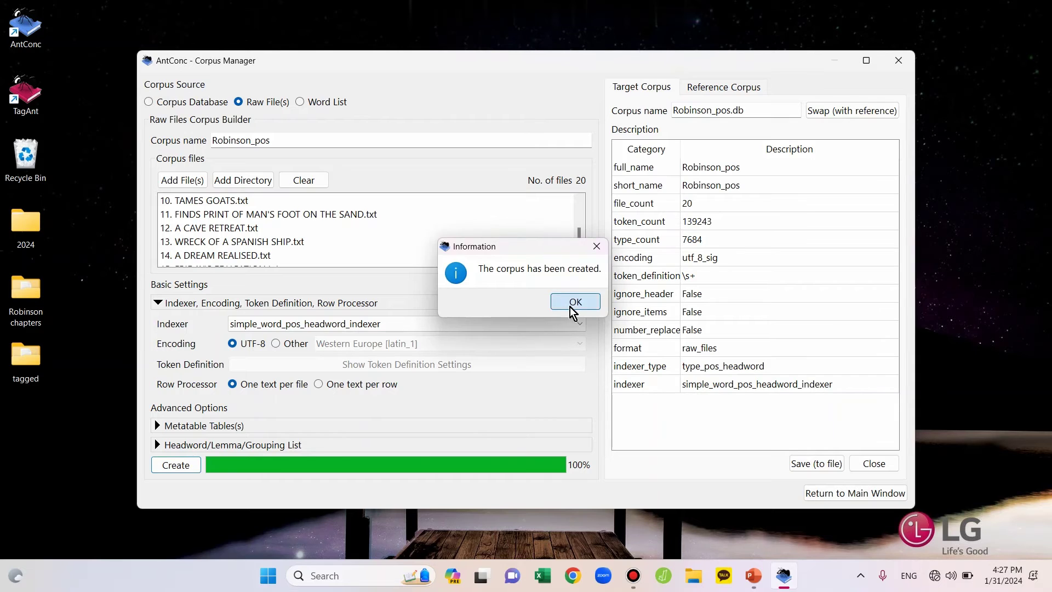
{"action": "left_click", "coordinate": [573, 309]}
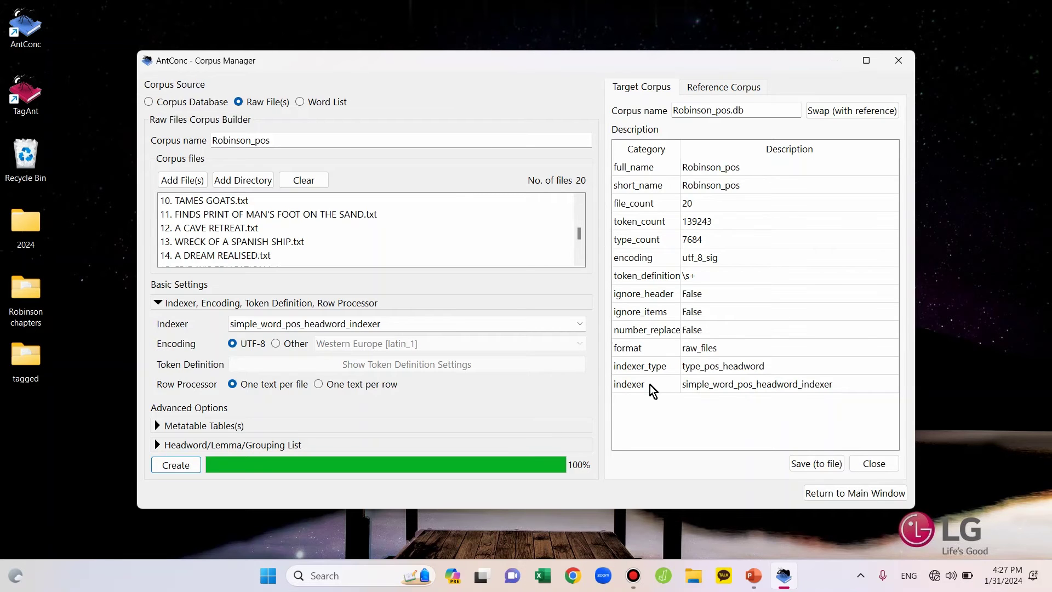
View the corpus database library, where Robinson_pos.db is listed as the Target corpus.
{"action": "left_click", "coordinate": [148, 103]}
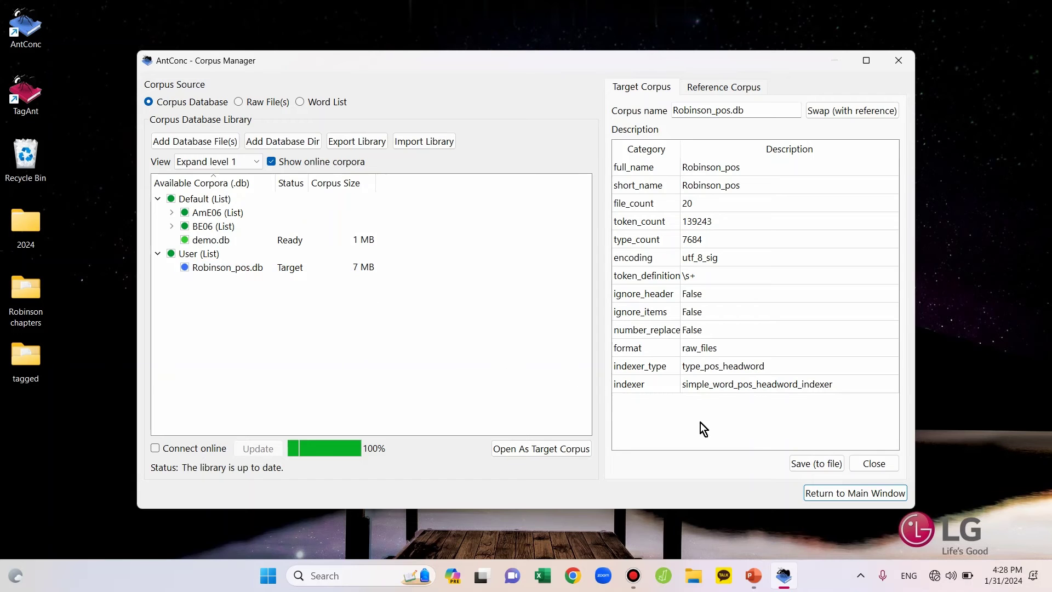
Go back to the main window with the Robinson_pos corpus loaded.
{"action": "left_click", "coordinate": [807, 491]}
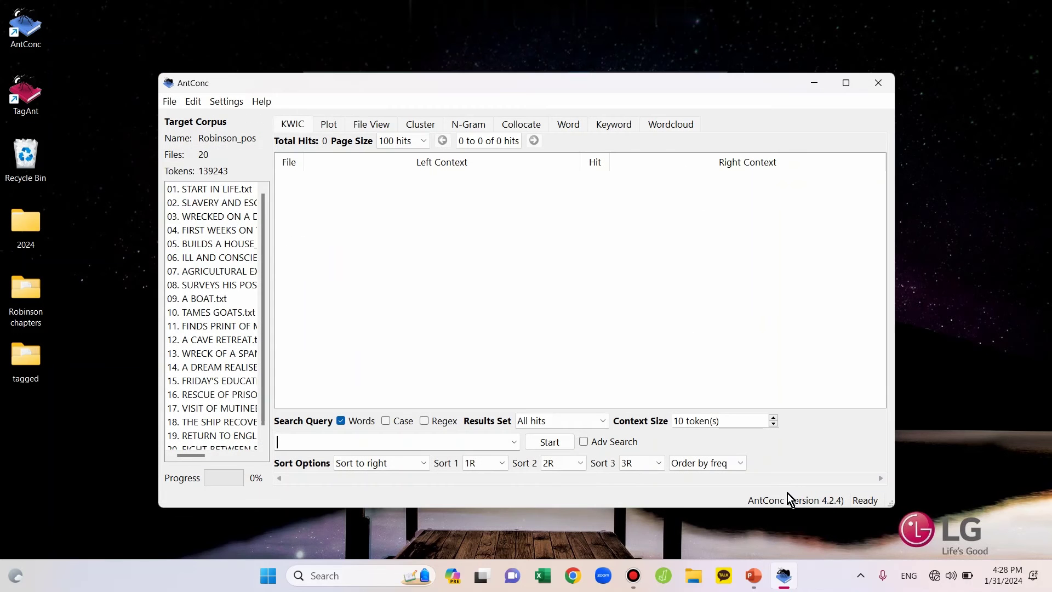
Search for 'savage' in Robinson_pos, producing 38 KWIC concordance hits.
{"action": "left_click", "coordinate": [487, 436]}
{"action": "type", "text": "savage"}
{"action": "left_click", "coordinate": [535, 444]}
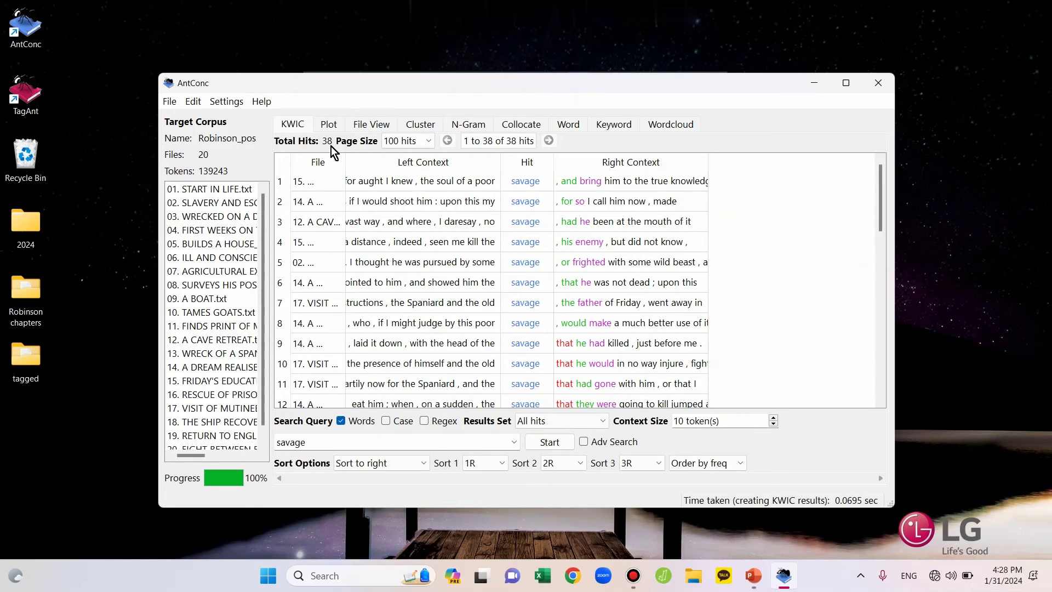
{"action": "left_click", "coordinate": [240, 101]}
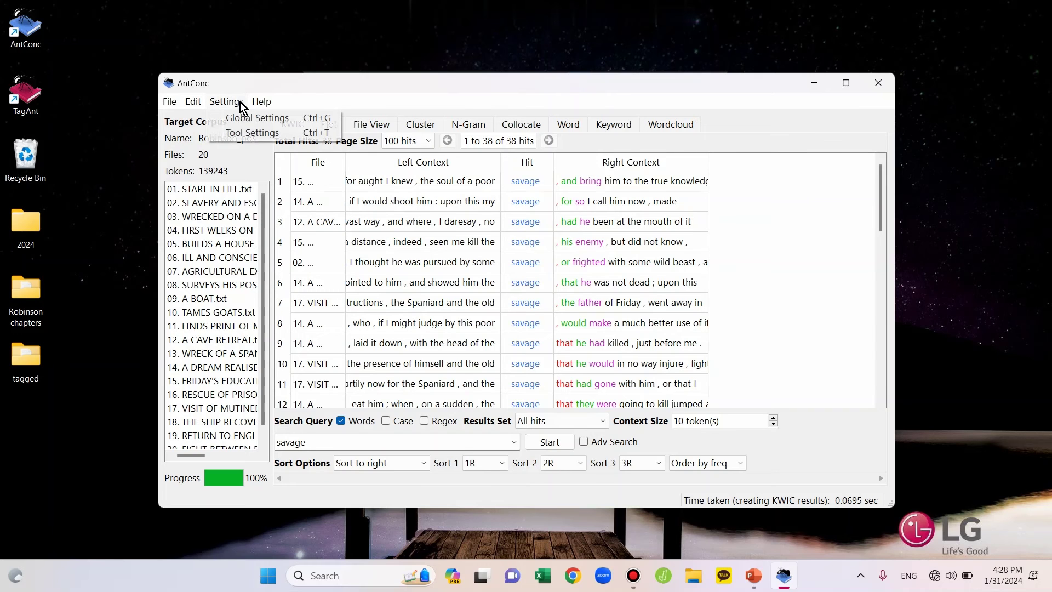
Set the KWIC Display Type to Type+POS in Tool Settings and apply it.
{"action": "left_click", "coordinate": [221, 129]}
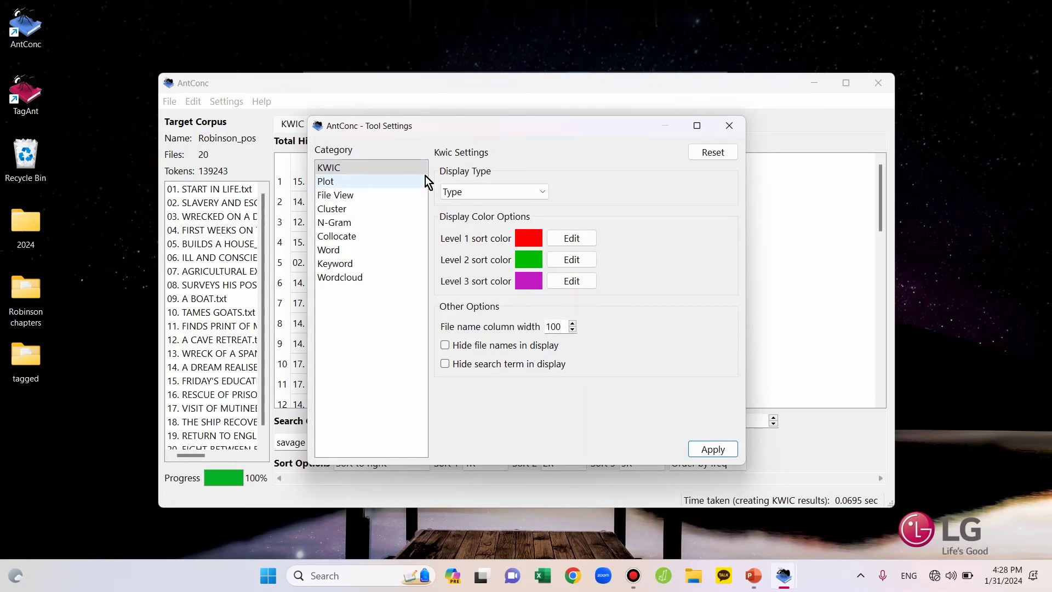
{"action": "left_click", "coordinate": [449, 190]}
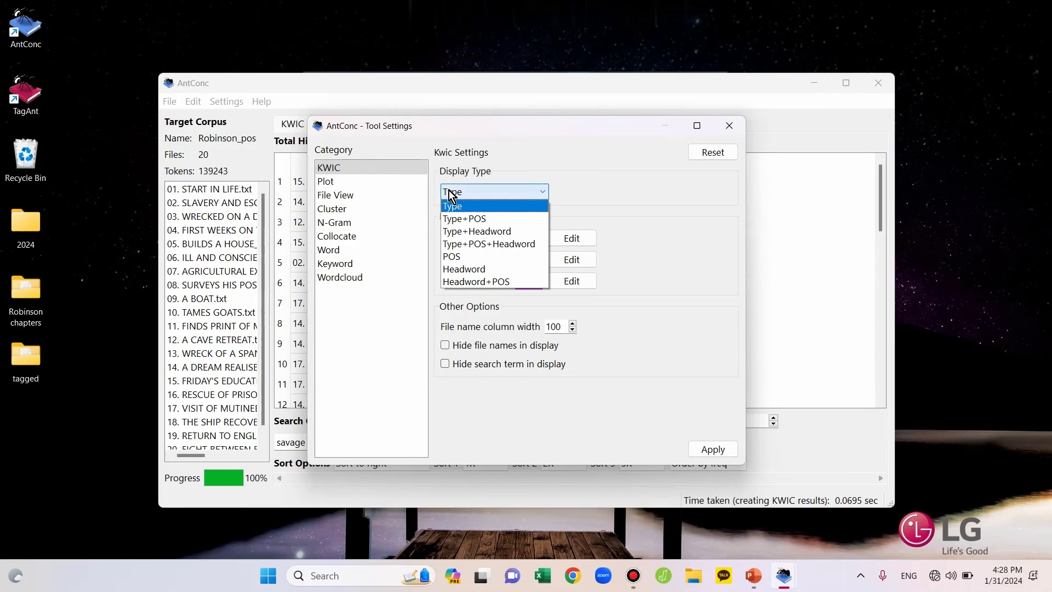
{"action": "left_click", "coordinate": [452, 220]}
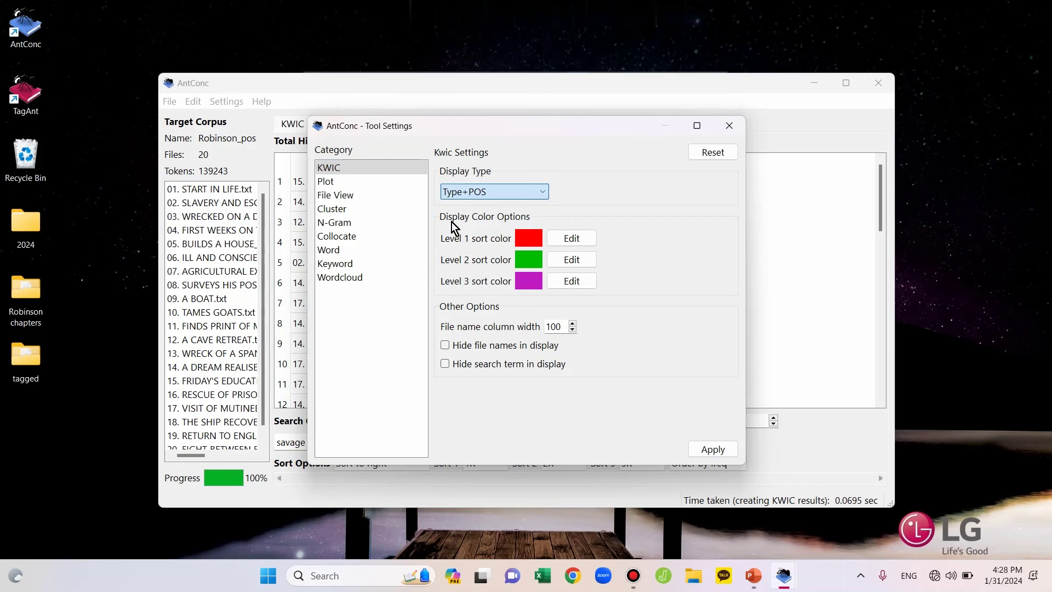
{"action": "left_click", "coordinate": [704, 450]}
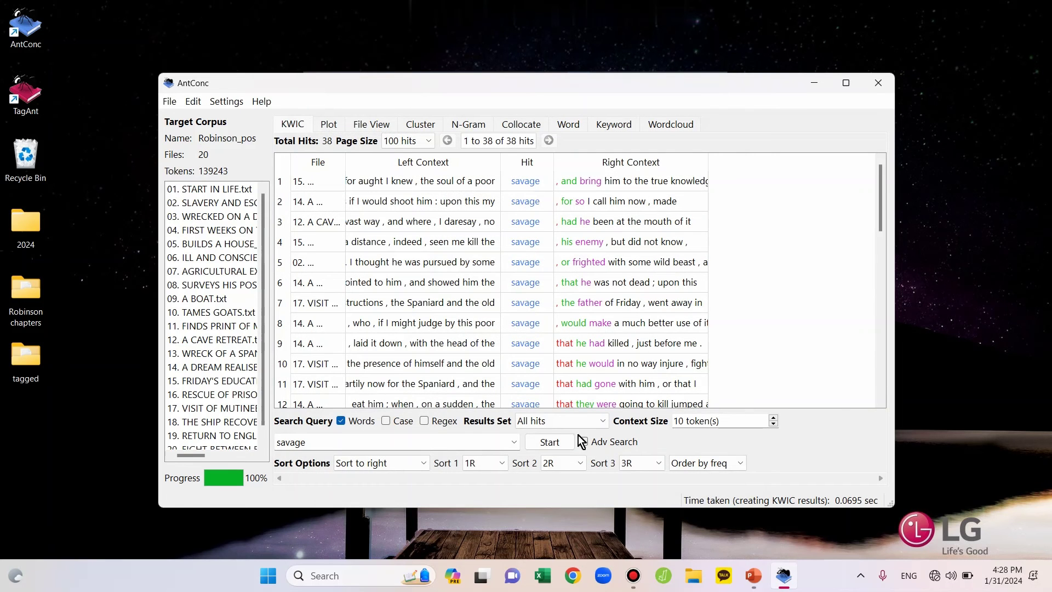
Rerun the savage search and scroll through the 38 hits tagged savage_NN and savage_JJ.
{"action": "left_click", "coordinate": [549, 442]}
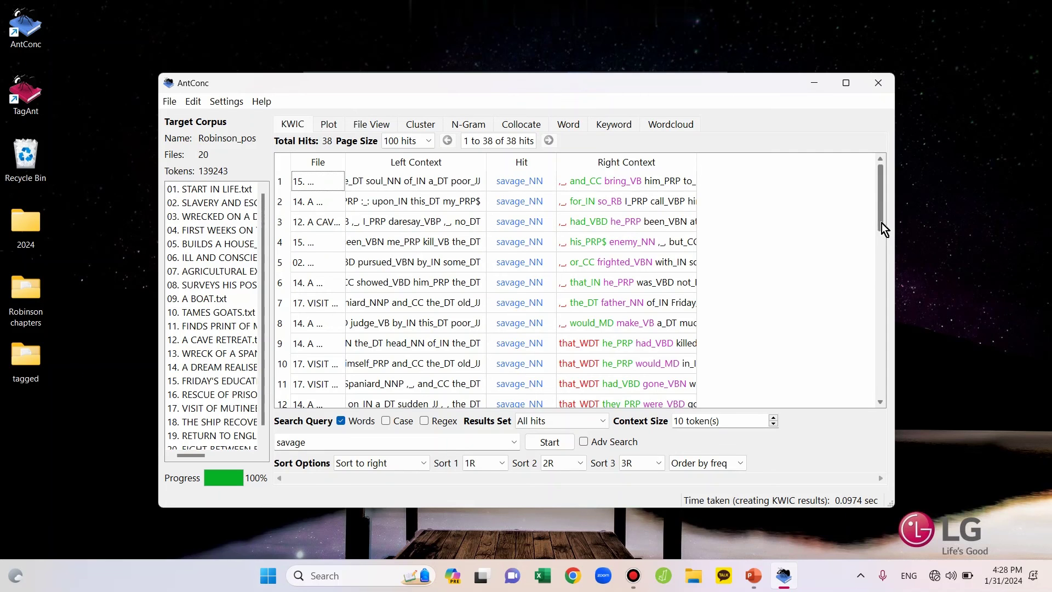
{"action": "left_click_drag", "start_coordinate": [881, 222], "coordinate": [872, 364]}
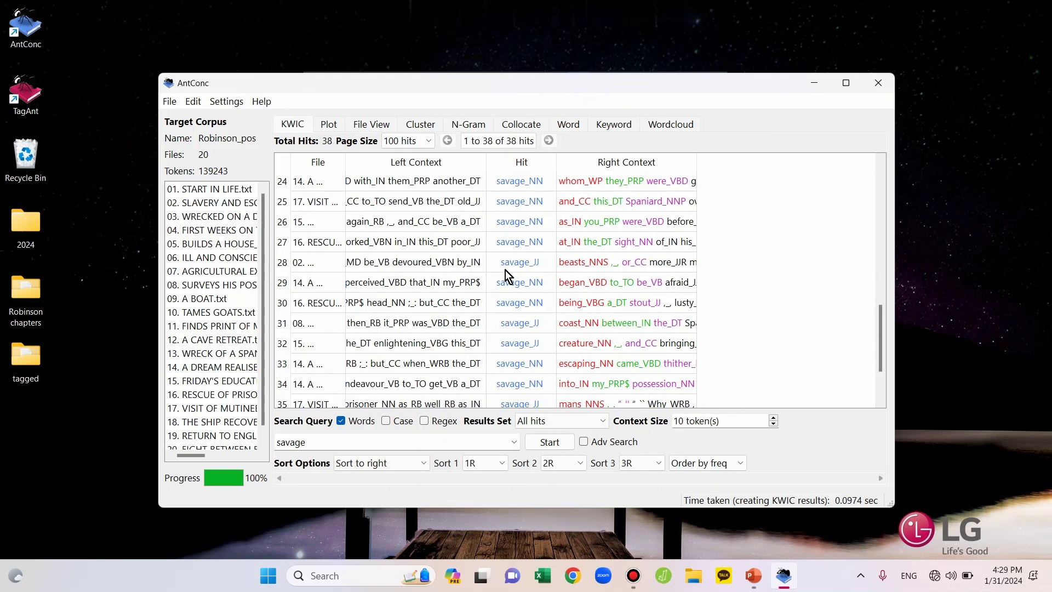